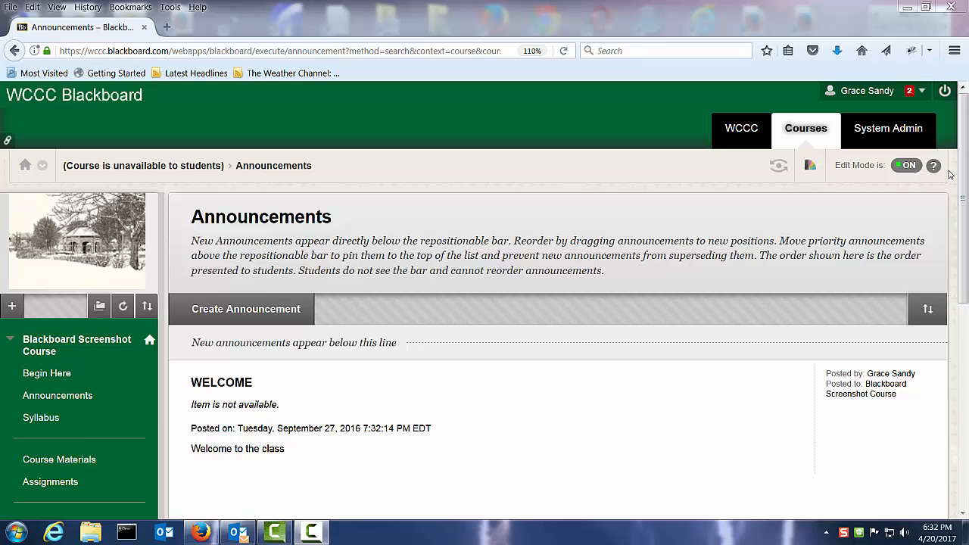
Step: Open the course's Full Grade Center and start creating a new grade column
{"action": "left_click_drag", "start_coordinate": [963, 165], "coordinate": [965, 379]}
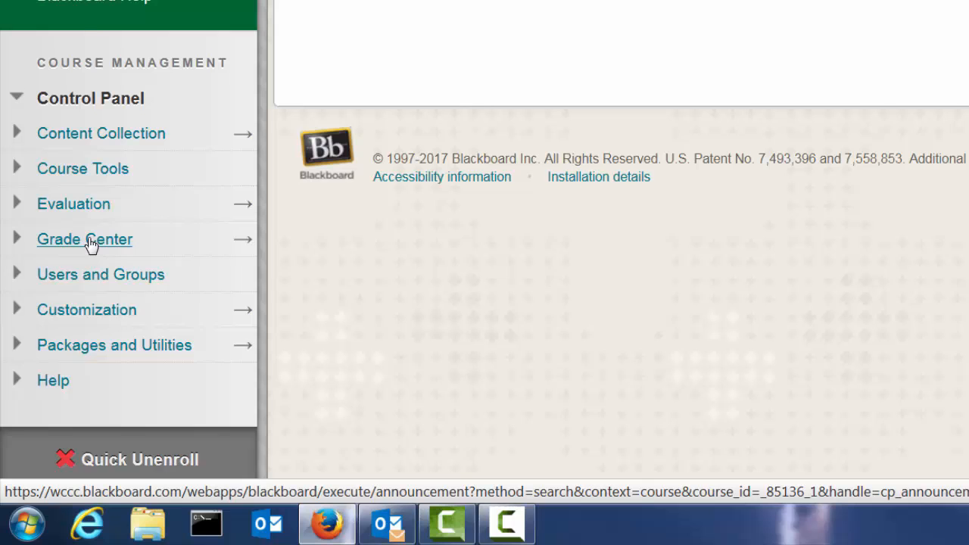
{"action": "left_click", "coordinate": [90, 241]}
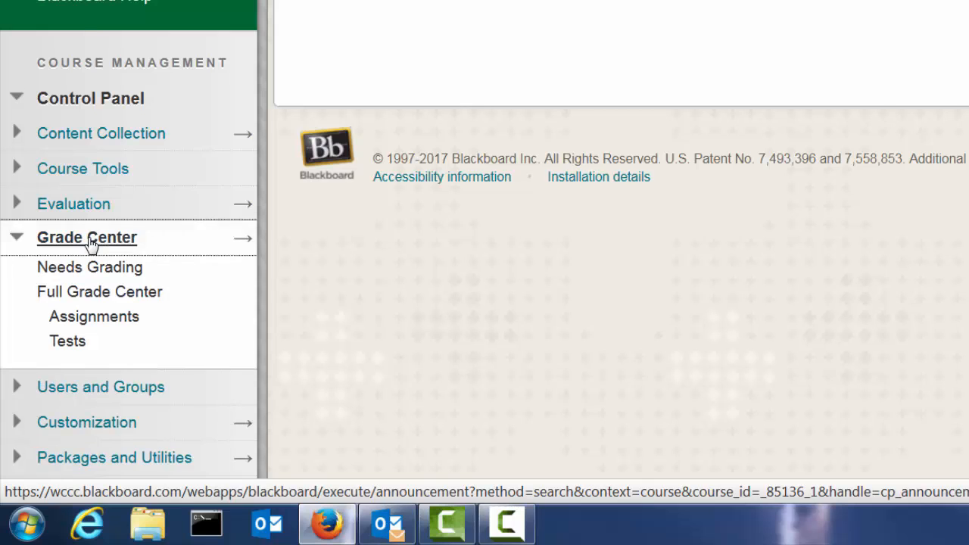
{"action": "left_click", "coordinate": [100, 295]}
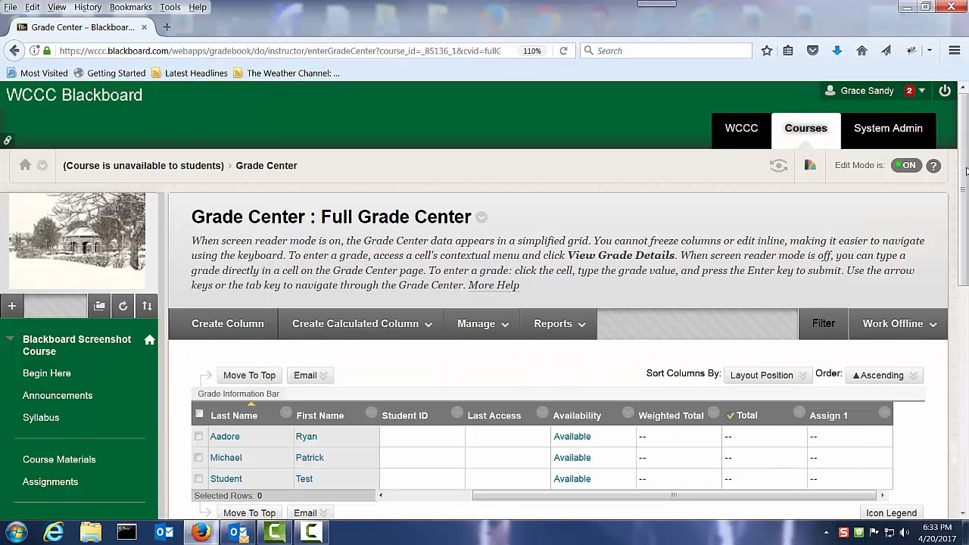
{"action": "left_click_drag", "start_coordinate": [964, 185], "coordinate": [964, 243]}
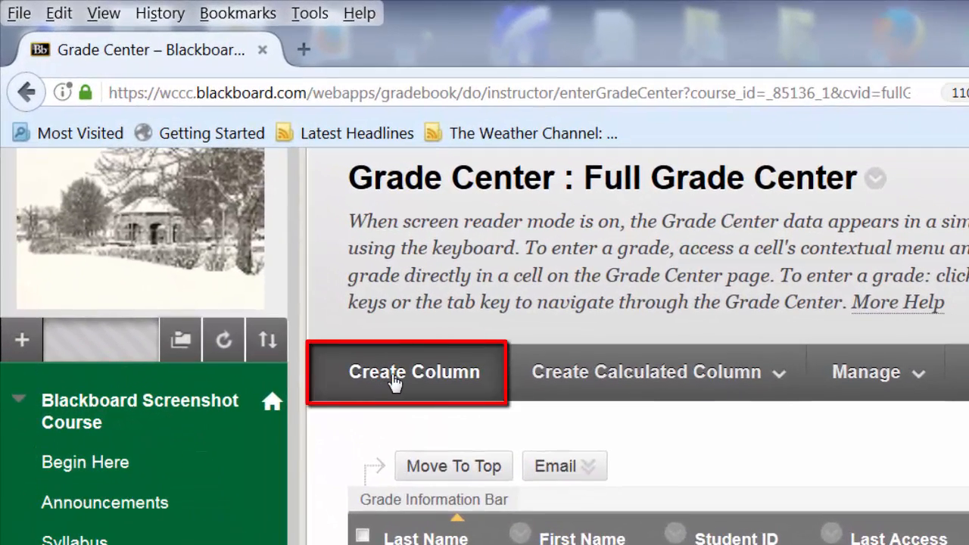
{"action": "left_click", "coordinate": [394, 382]}
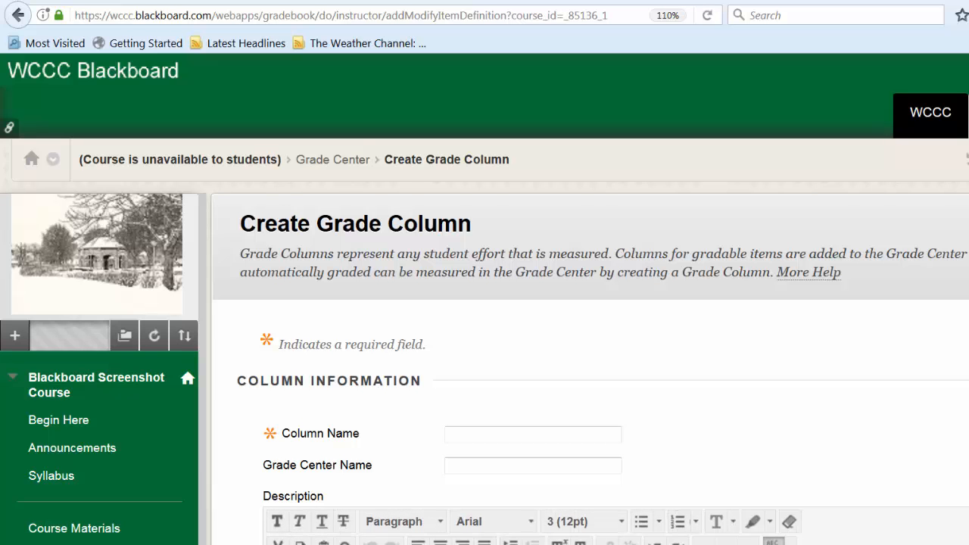
Step: Name the new grade column "Assign 2"
{"action": "scroll", "coordinate": [359, 298], "scroll_direction": "down", "scroll_amount": 5}
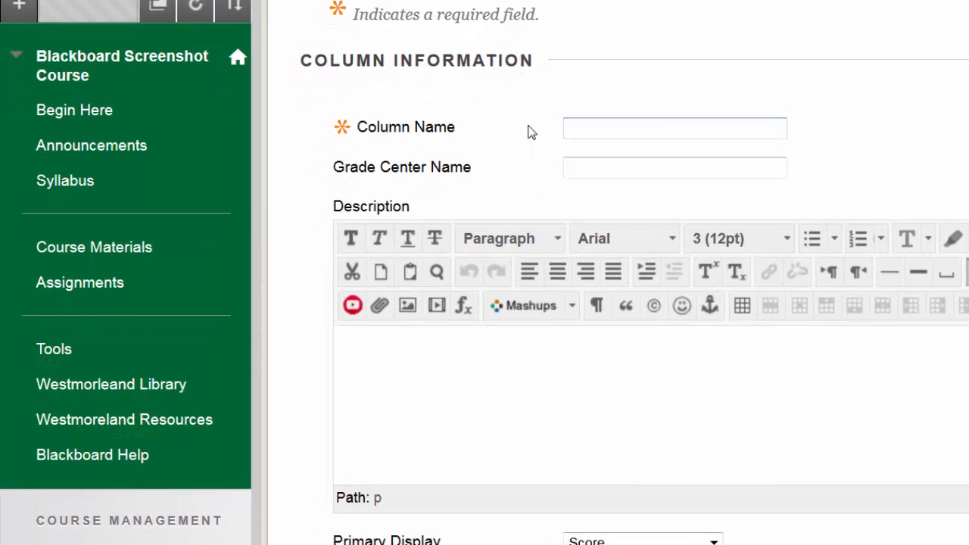
{"action": "left_click", "coordinate": [576, 128]}
{"action": "left_click", "coordinate": [598, 151]}
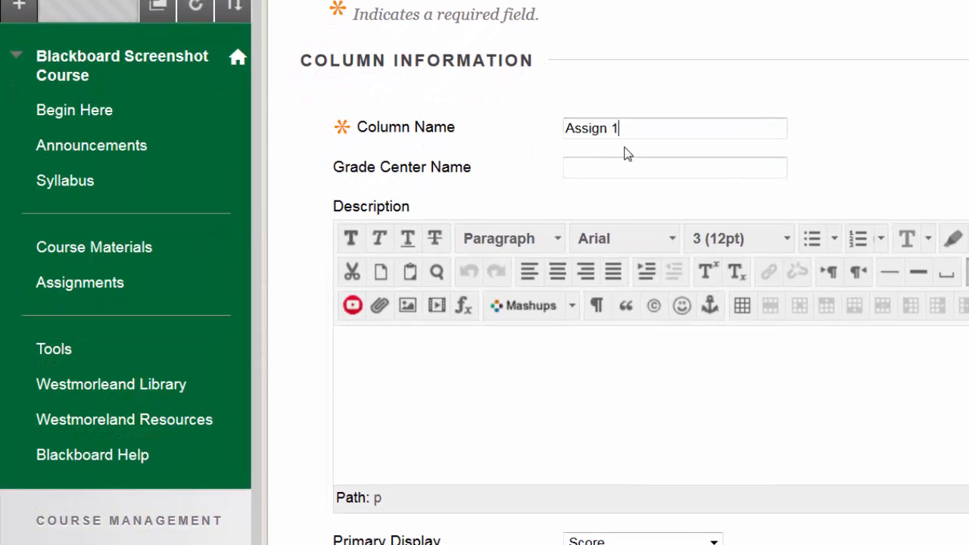
{"action": "key", "text": "BackSpace"}
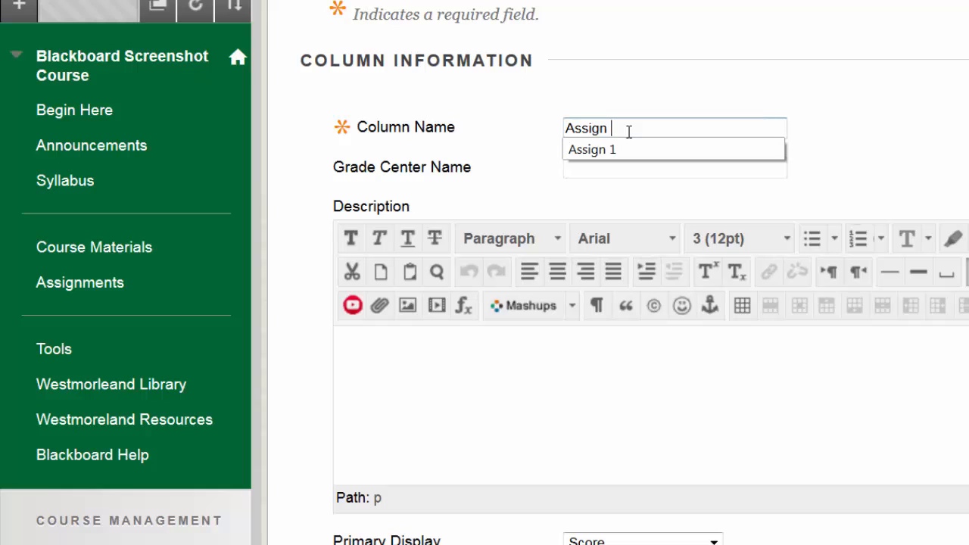
{"action": "type", "text": "2"}
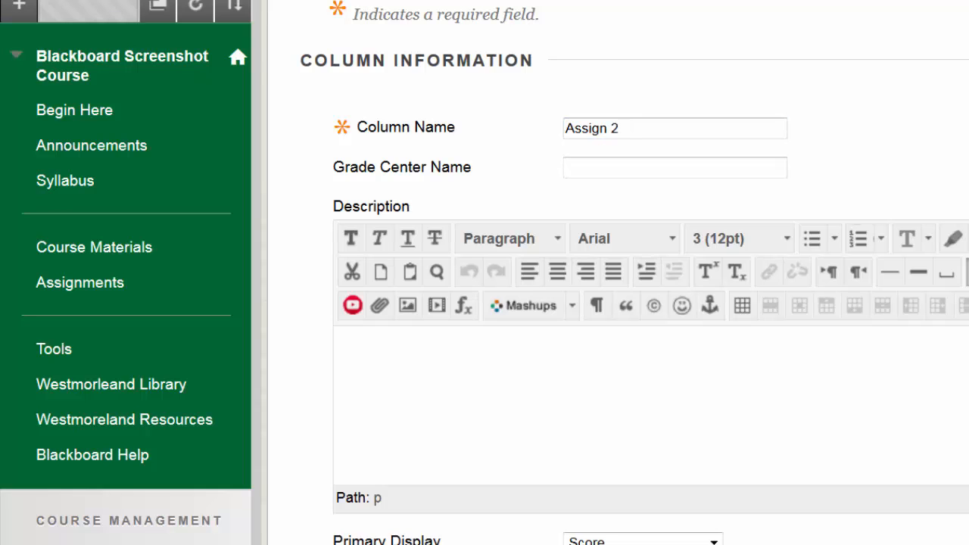
Step: Review the grade column's primary display options and keep Score selected
{"action": "scroll", "coordinate": [506, 111], "scroll_direction": "down", "scroll_amount": 3}
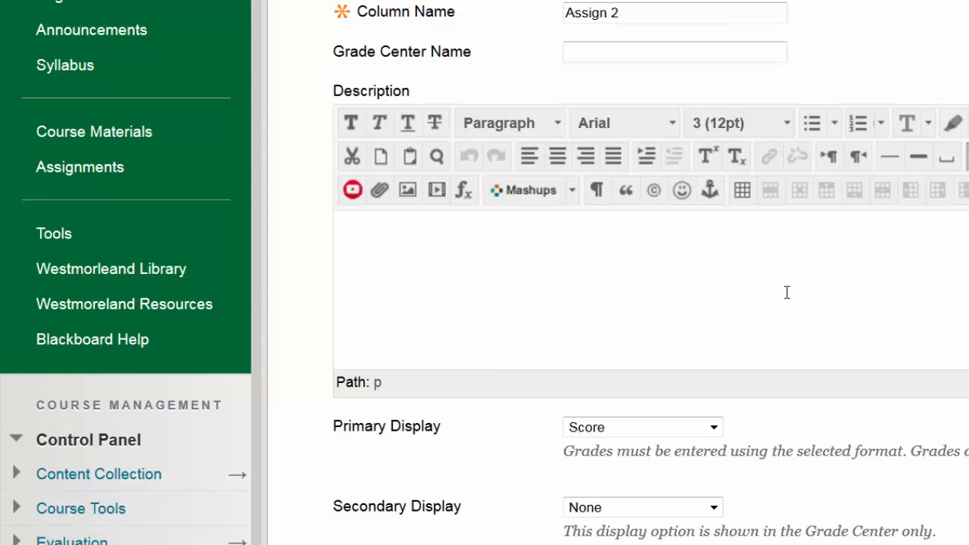
{"action": "scroll", "coordinate": [813, 362], "scroll_direction": "down", "scroll_amount": 3}
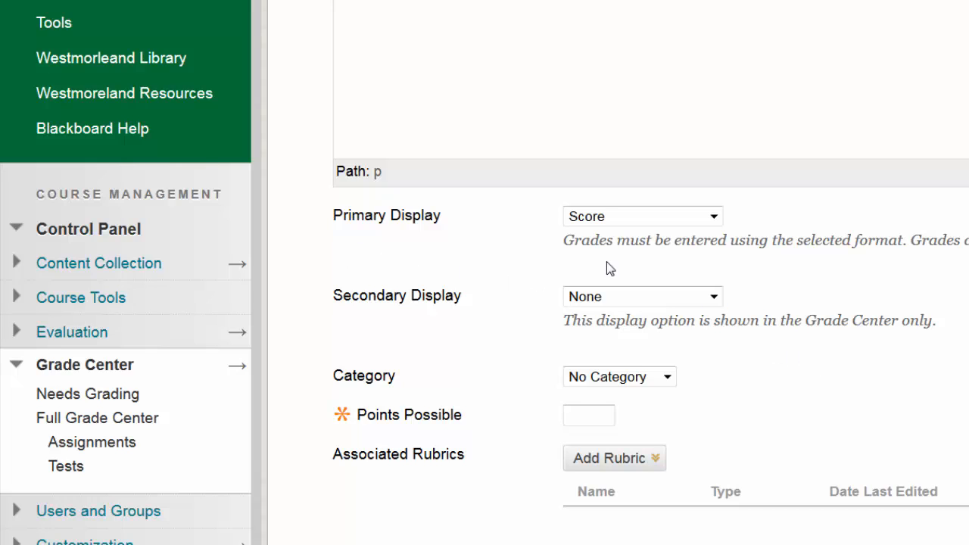
{"action": "left_click", "coordinate": [714, 218]}
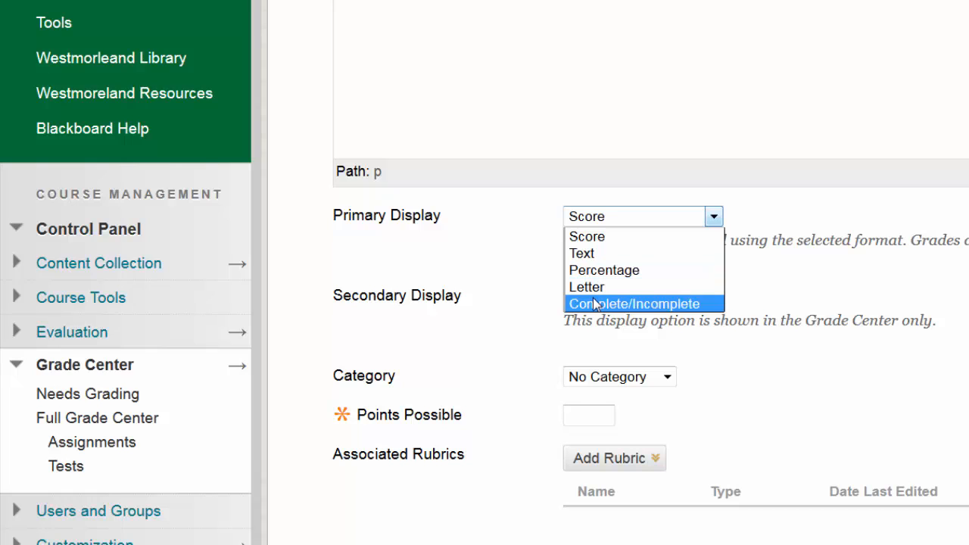
{"action": "left_click", "coordinate": [595, 223]}
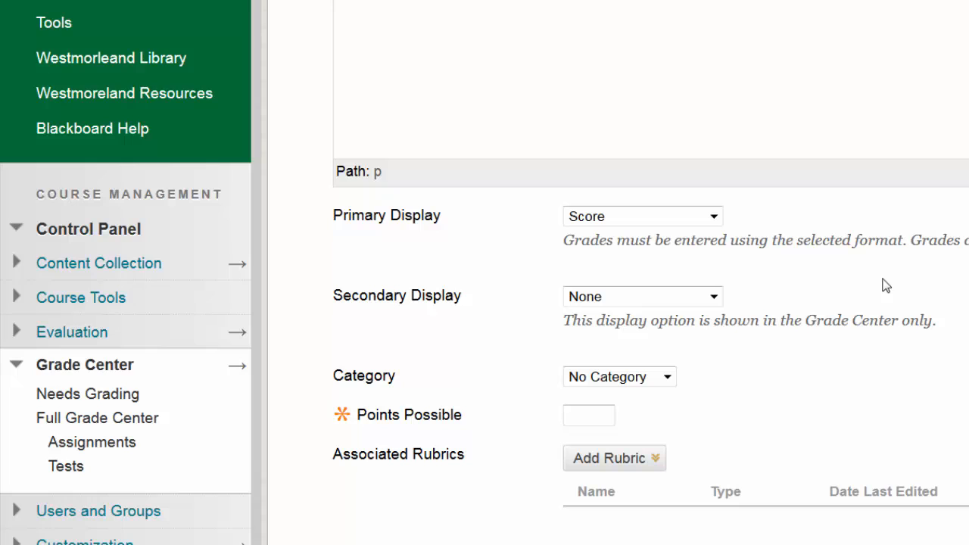
Step: Try Percentage as the column's secondary display and set it back to None
{"action": "left_click", "coordinate": [712, 298]}
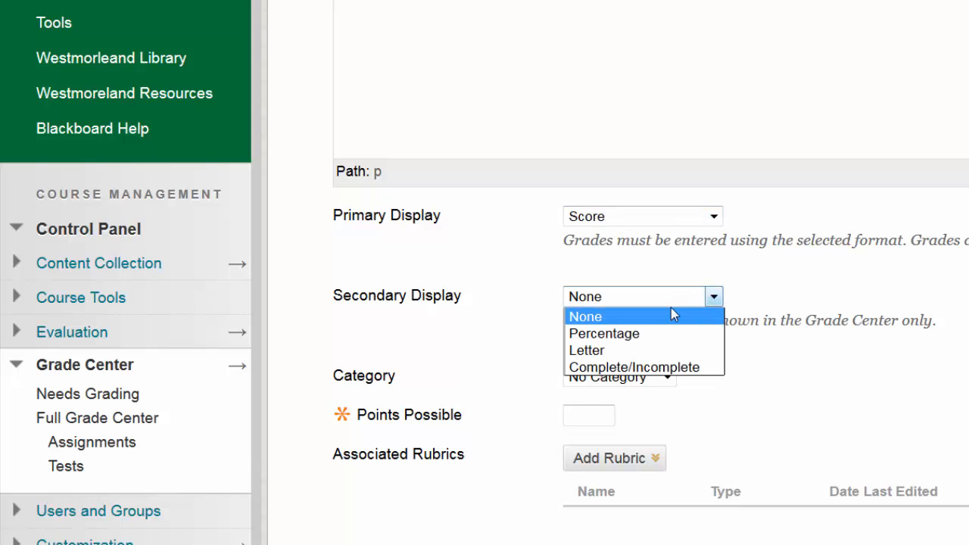
{"action": "left_click", "coordinate": [666, 334]}
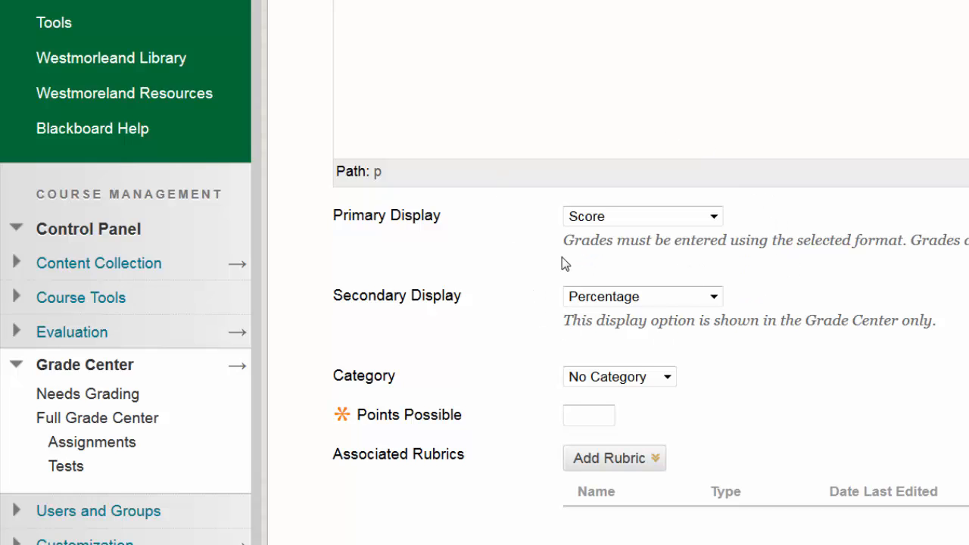
{"action": "left_click", "coordinate": [714, 297]}
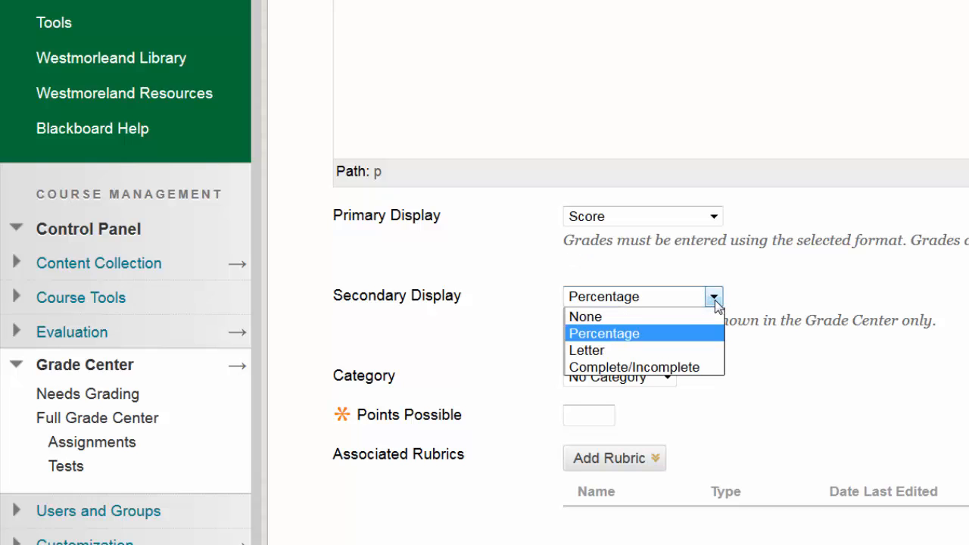
{"action": "left_click", "coordinate": [597, 316]}
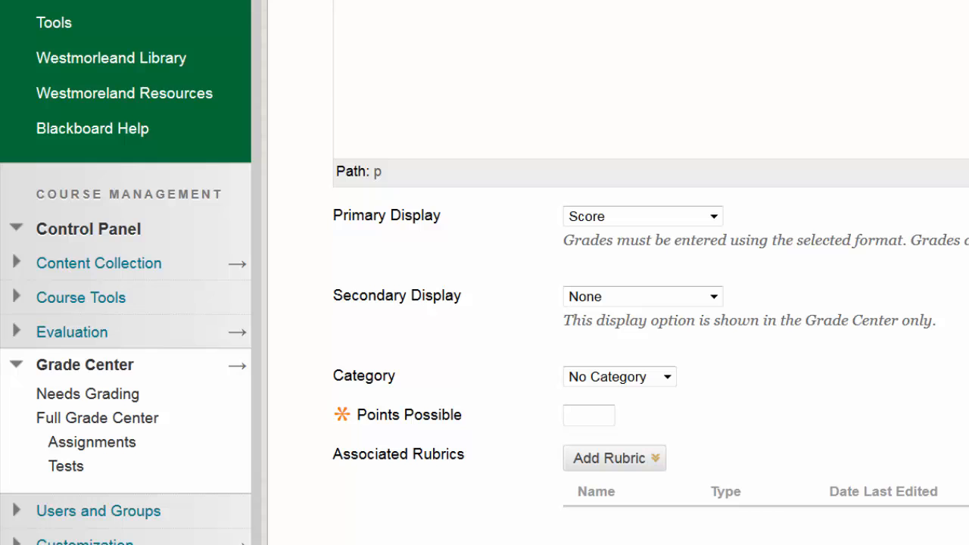
Step: Set the grade column's category to Assignment
{"action": "scroll", "coordinate": [764, 261], "scroll_direction": "down", "scroll_amount": 3}
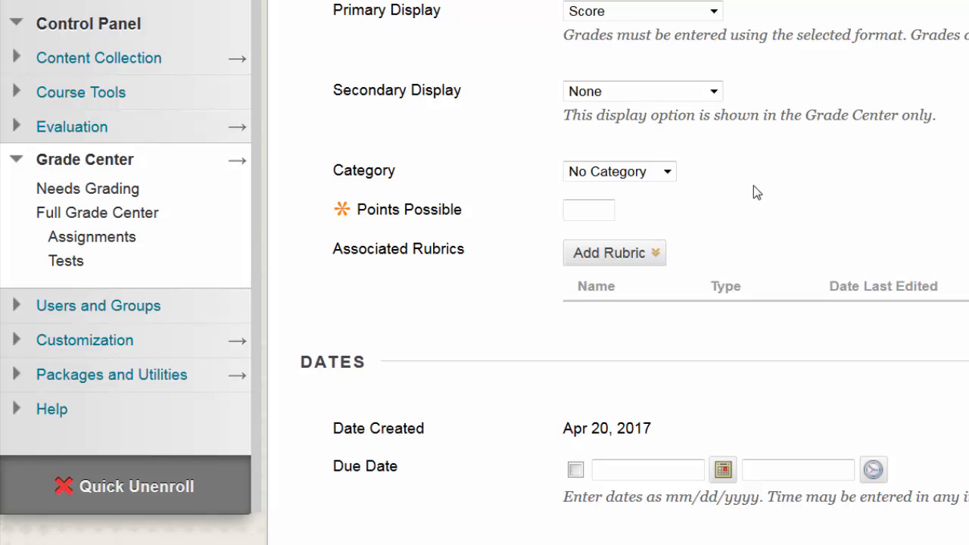
{"action": "left_click", "coordinate": [667, 175]}
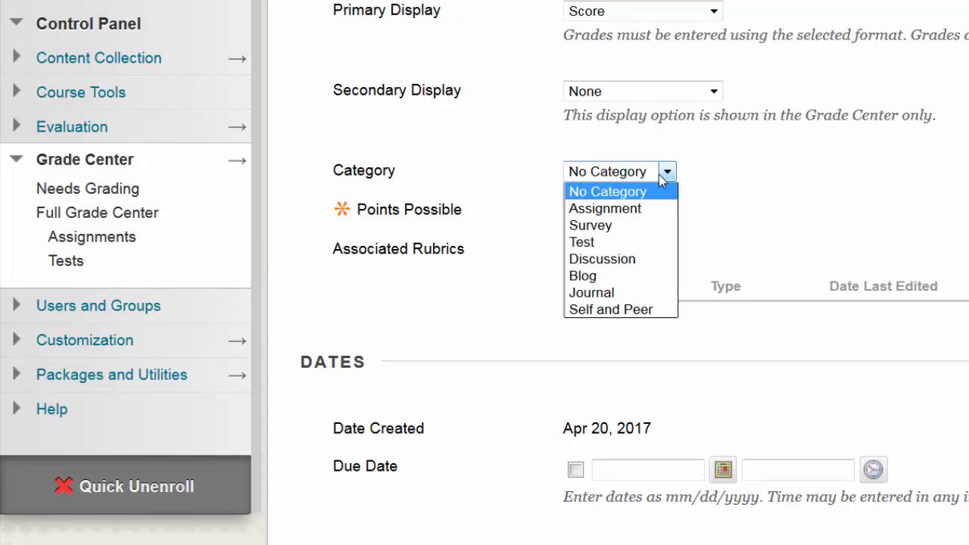
{"action": "left_click", "coordinate": [627, 209]}
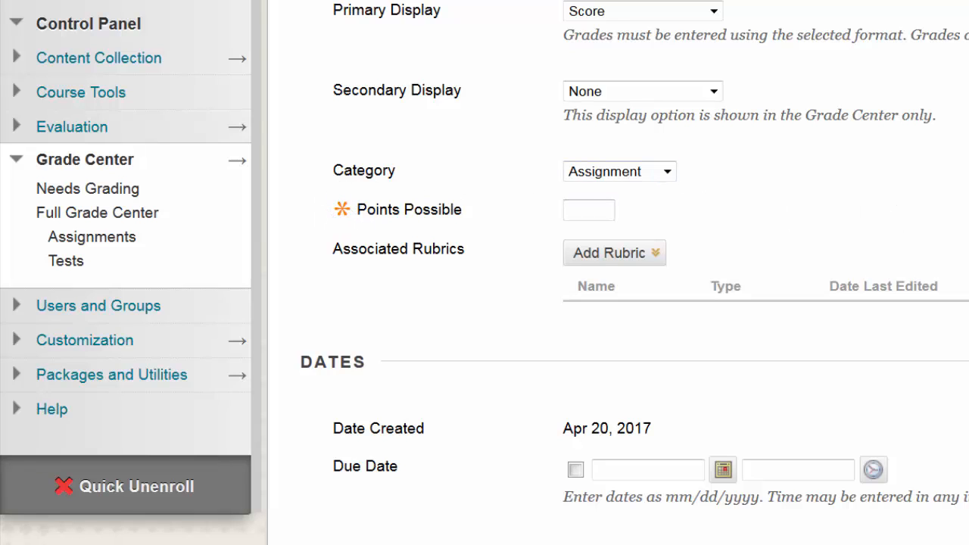
Step: Set the points possible for the column to 50
{"action": "scroll", "coordinate": [320, 96], "scroll_direction": "up", "scroll_amount": 7}
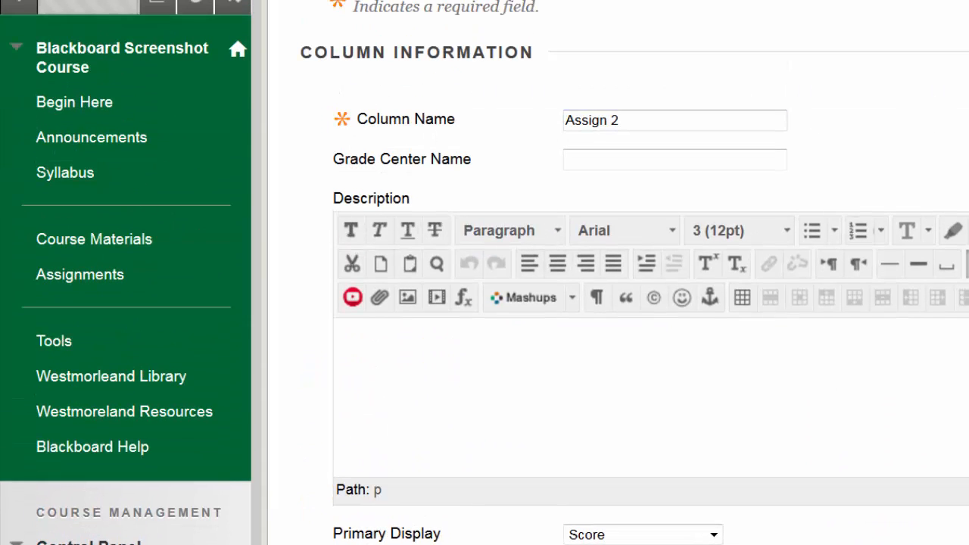
{"action": "scroll", "coordinate": [485, 273], "scroll_direction": "down", "scroll_amount": 6}
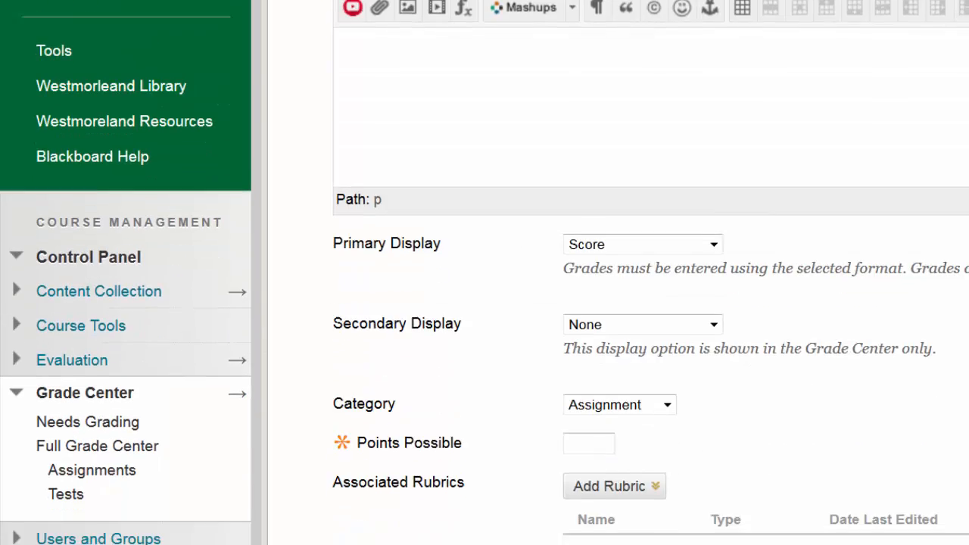
{"action": "scroll", "coordinate": [484, 272], "scroll_direction": "down", "scroll_amount": 1}
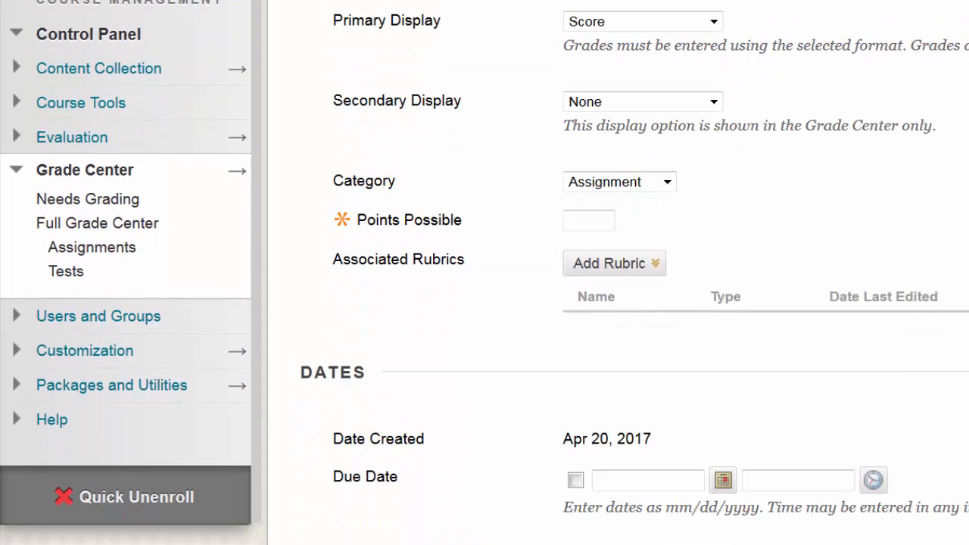
{"action": "left_click", "coordinate": [587, 220]}
{"action": "type", "text": "50"}
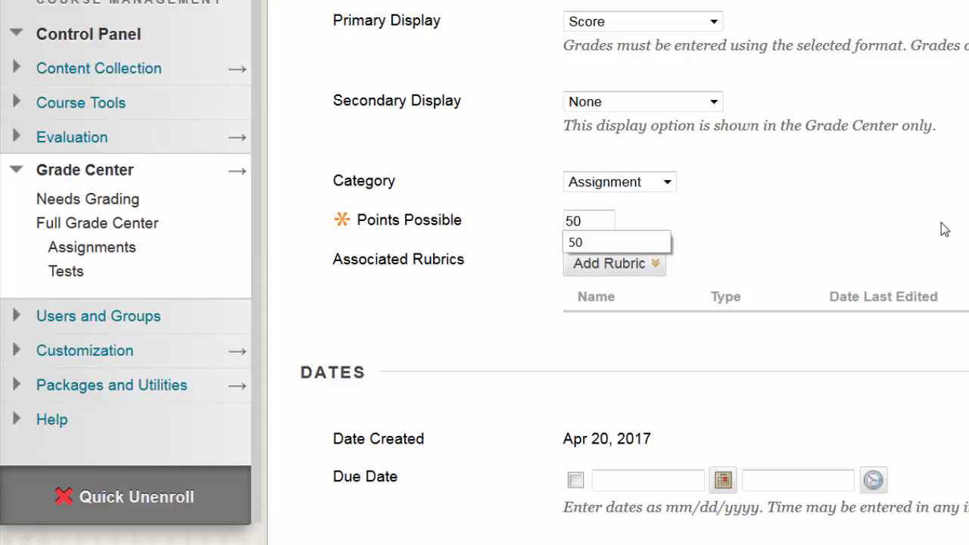
{"action": "left_click", "coordinate": [935, 232]}
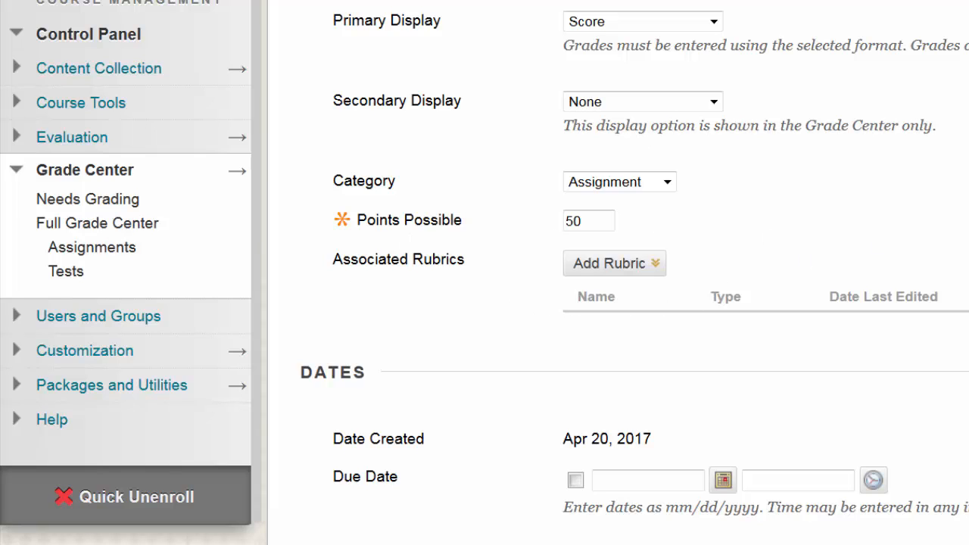
Step: Check the available options for associating a rubric with the column without adding one
{"action": "scroll", "coordinate": [485, 272], "scroll_direction": "down", "scroll_amount": 1}
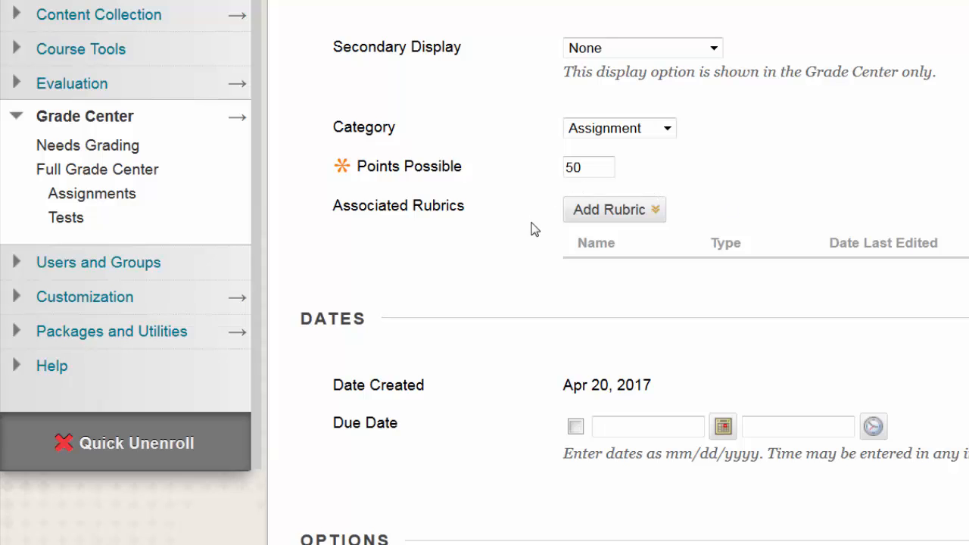
{"action": "left_click", "coordinate": [655, 212]}
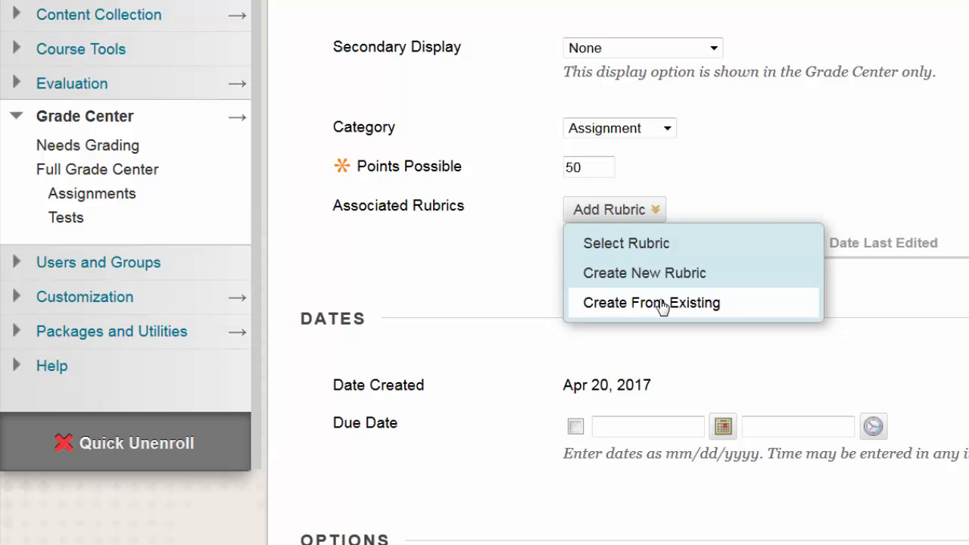
{"action": "left_click", "coordinate": [924, 324]}
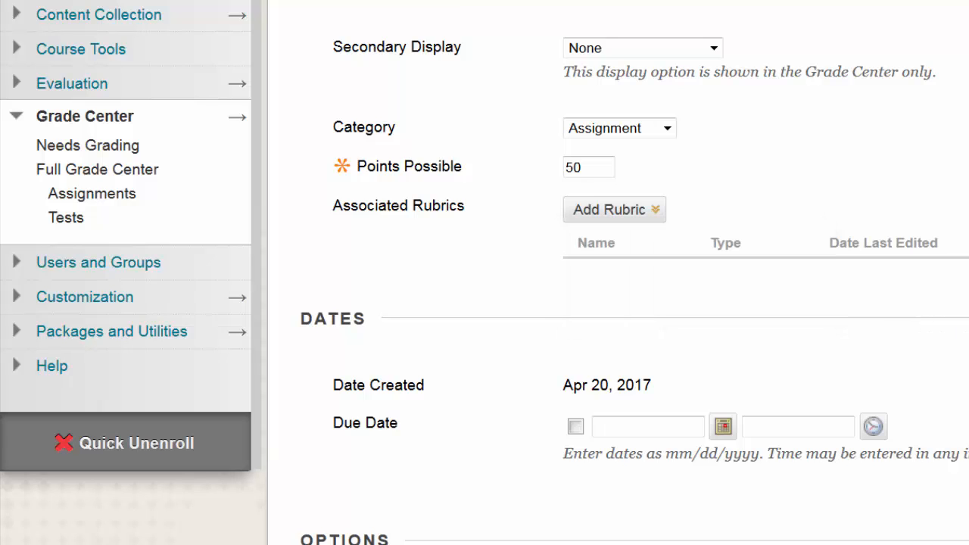
Step: Enable a due date for the column and set it to 04/29/2017 at End of Day
{"action": "scroll", "coordinate": [485, 272], "scroll_direction": "down", "scroll_amount": 3}
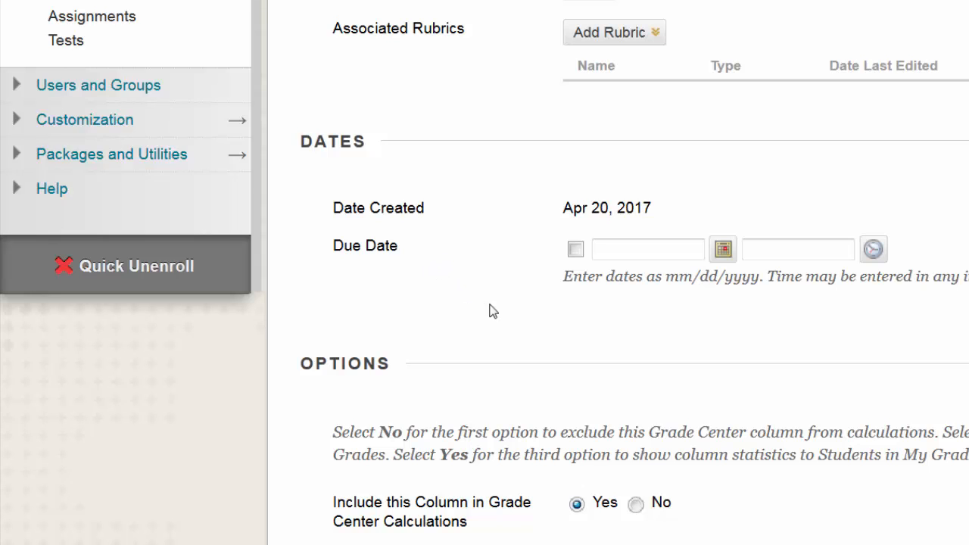
{"action": "left_click", "coordinate": [577, 250]}
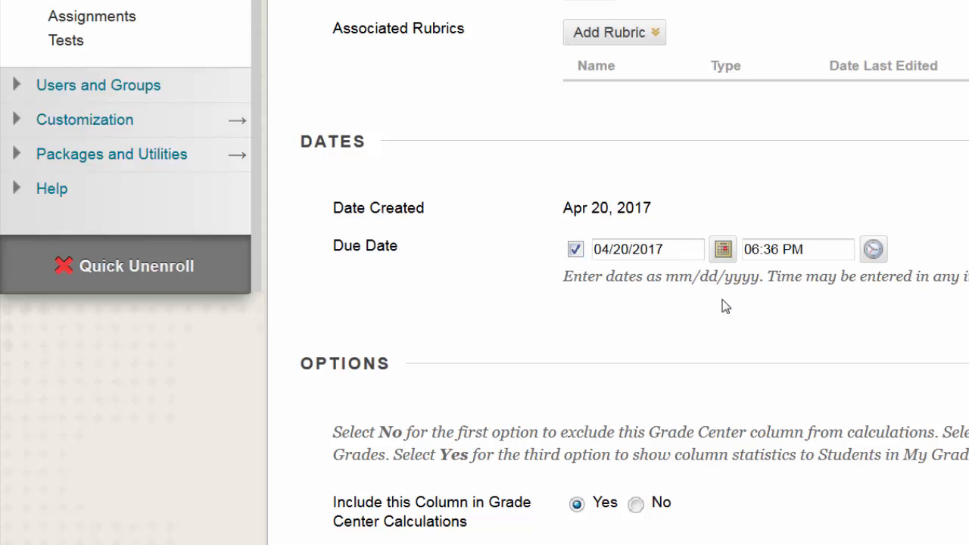
{"action": "left_click", "coordinate": [724, 250]}
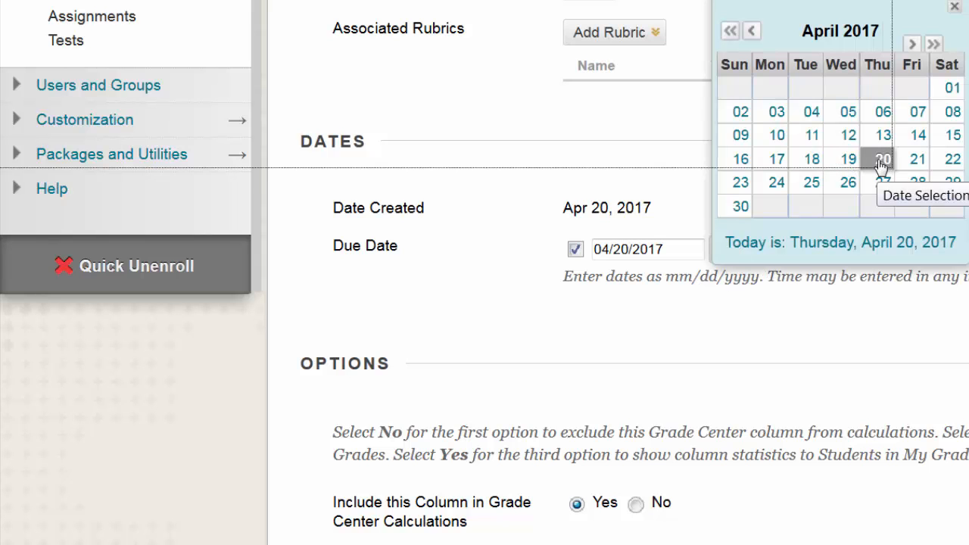
{"action": "left_click", "coordinate": [952, 182]}
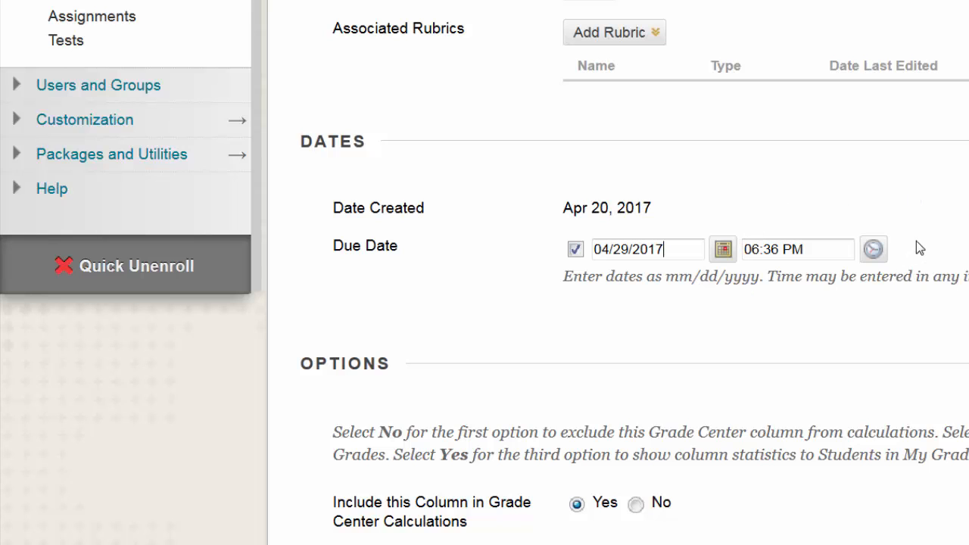
{"action": "left_click", "coordinate": [873, 250]}
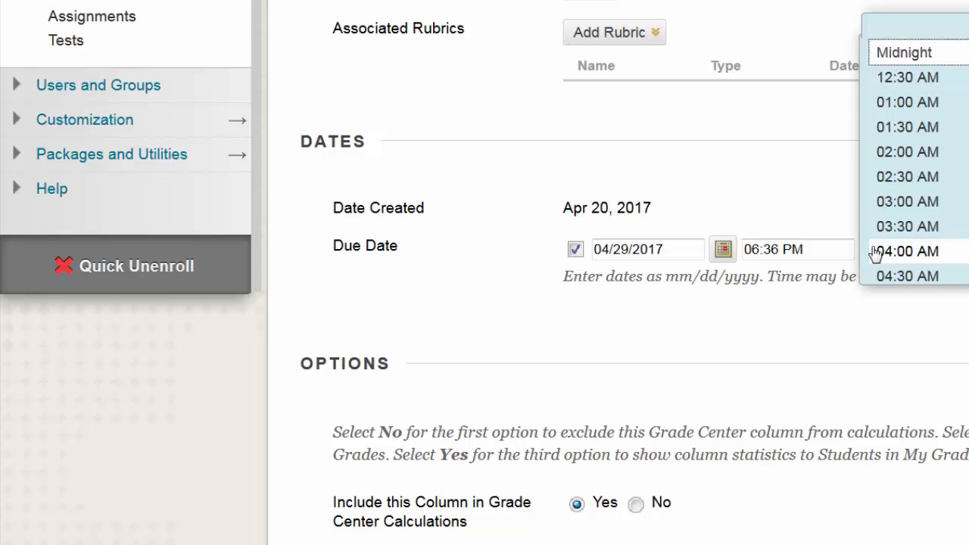
{"action": "scroll", "coordinate": [916, 151], "scroll_direction": "down", "scroll_amount": 10}
{"action": "scroll", "coordinate": [916, 189], "scroll_direction": "down", "scroll_amount": 3}
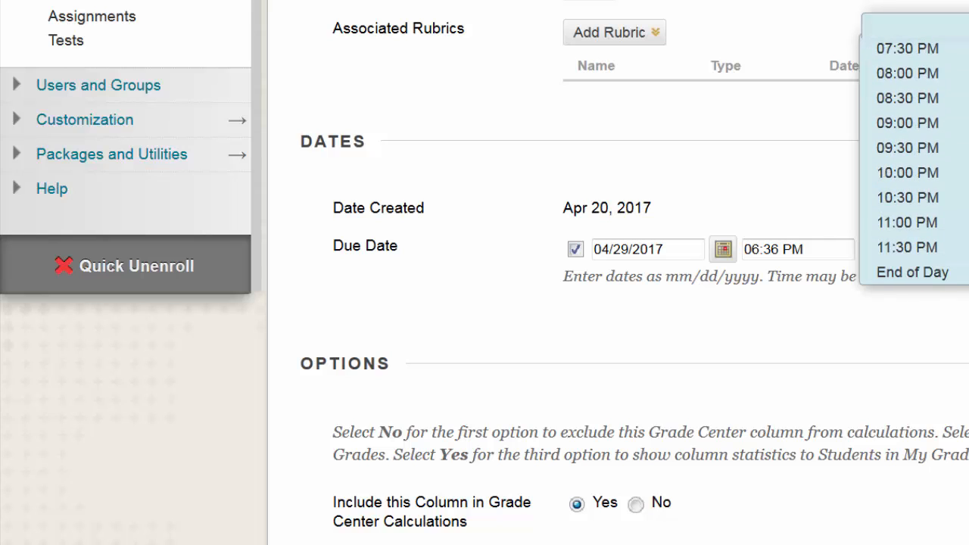
{"action": "left_click", "coordinate": [919, 274]}
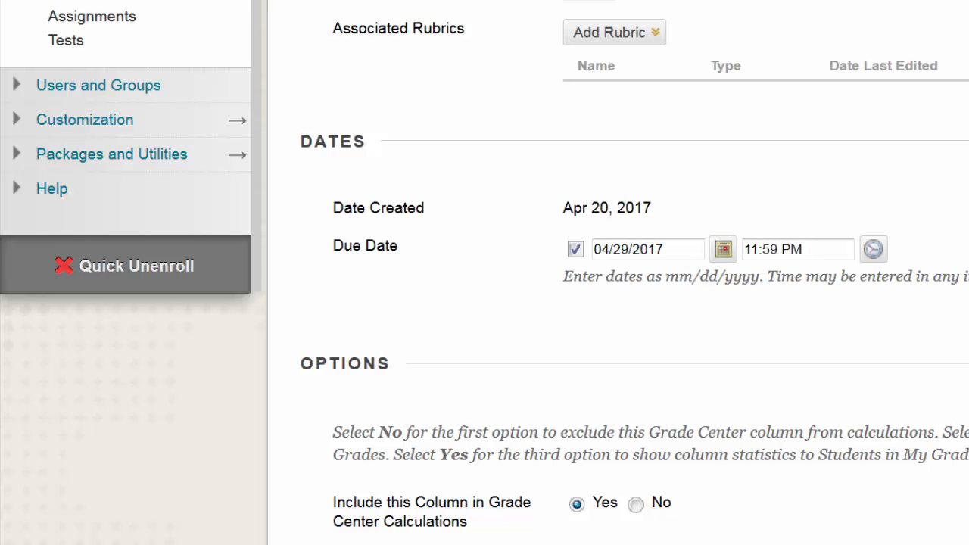
Step: Review the column's calculation, student visibility and statistics options, and recheck its name, display, category, points and due date
{"action": "scroll", "coordinate": [485, 272], "scroll_direction": "down", "scroll_amount": 3}
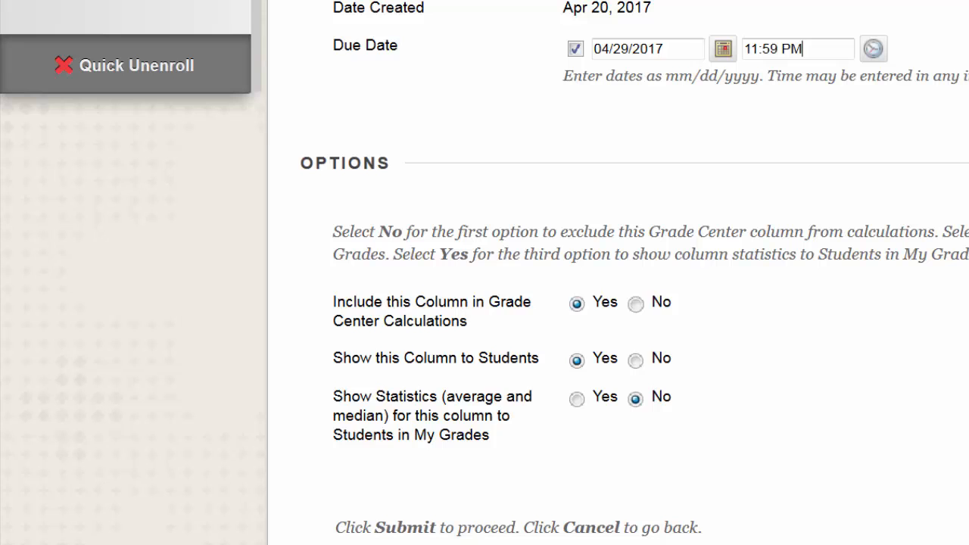
{"action": "scroll", "coordinate": [485, 272], "scroll_direction": "up", "scroll_amount": 10}
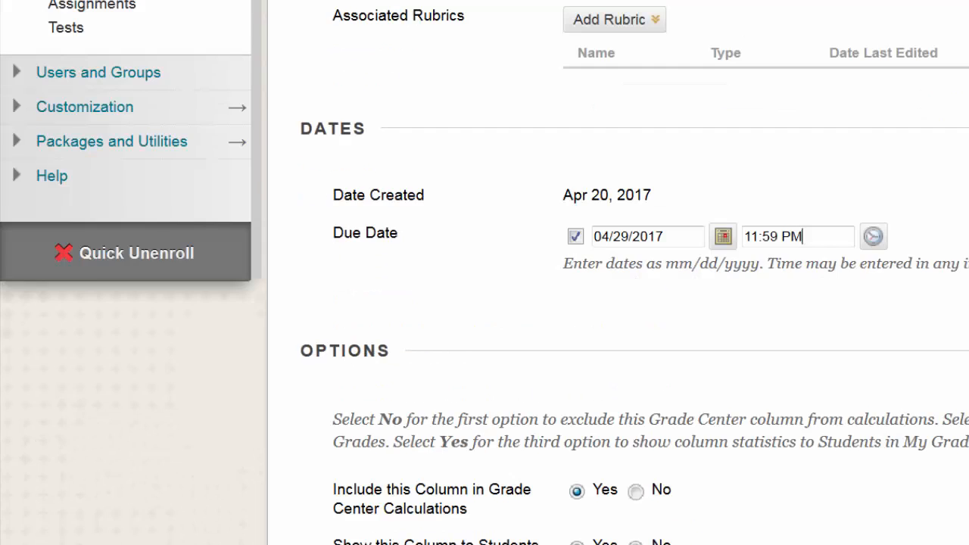
{"action": "scroll", "coordinate": [485, 272], "scroll_direction": "up", "scroll_amount": 2}
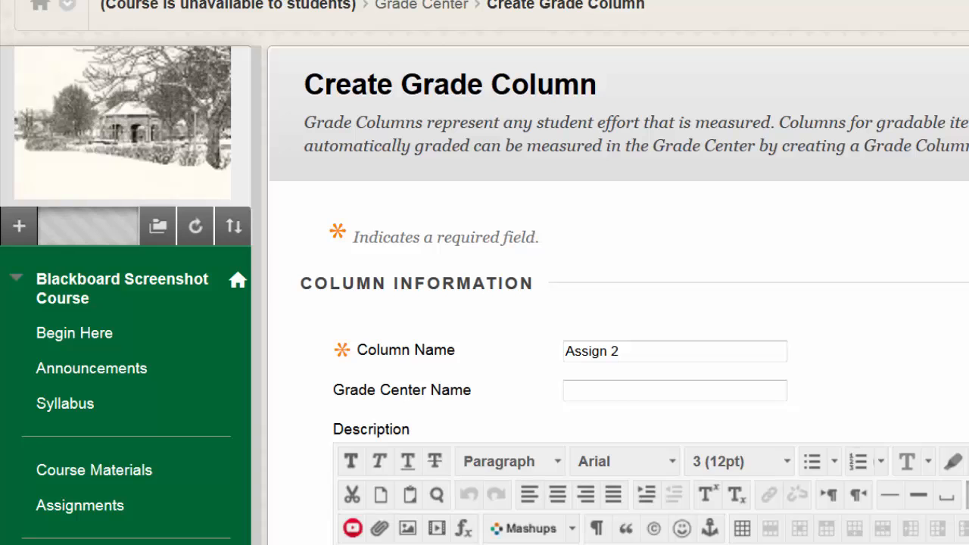
{"action": "scroll", "coordinate": [484, 272], "scroll_direction": "down", "scroll_amount": 4}
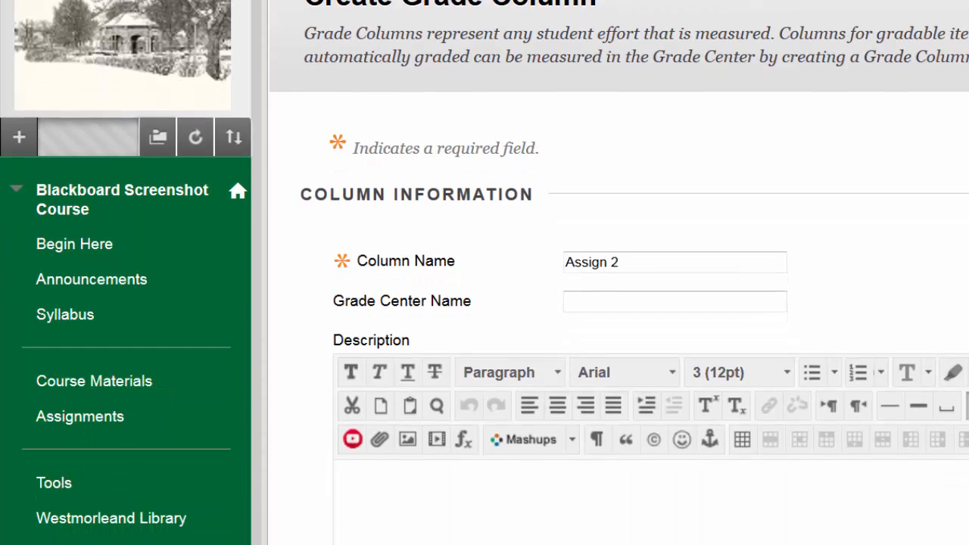
{"action": "scroll", "coordinate": [485, 273], "scroll_direction": "down", "scroll_amount": 3}
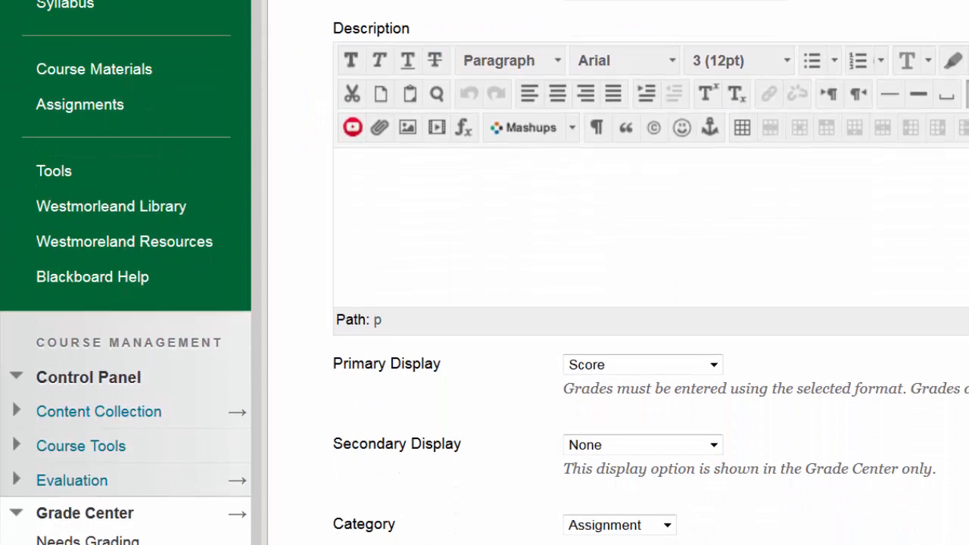
{"action": "scroll", "coordinate": [484, 273], "scroll_direction": "down", "scroll_amount": 1}
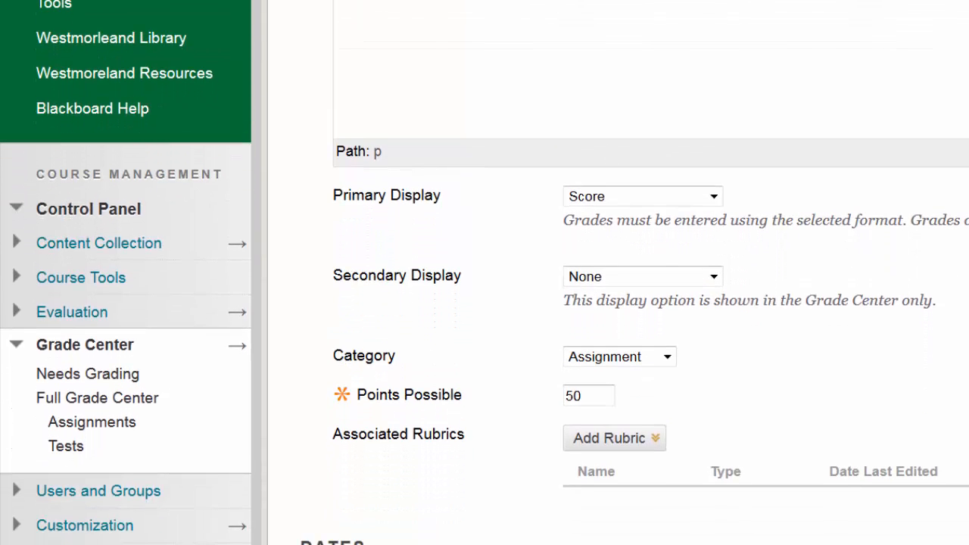
{"action": "scroll", "coordinate": [484, 273], "scroll_direction": "down", "scroll_amount": 2}
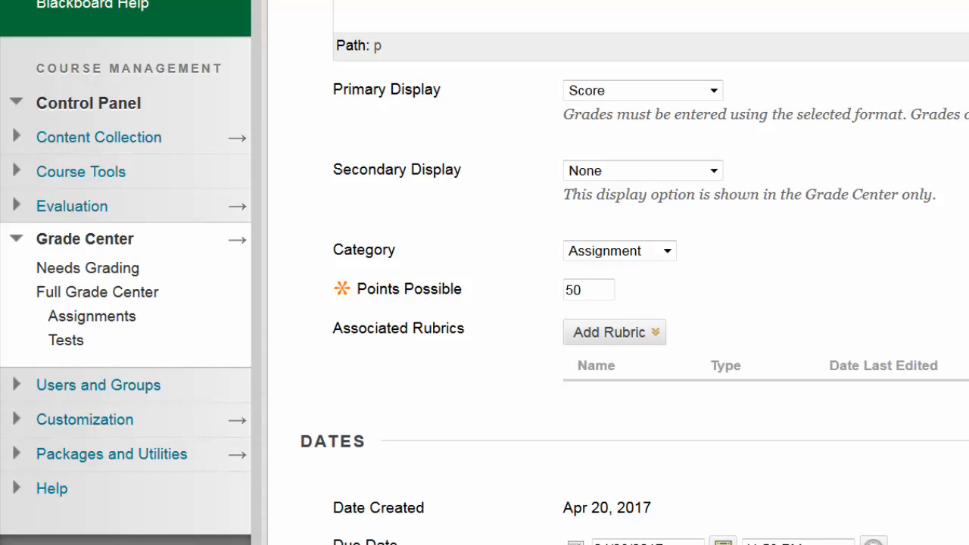
{"action": "scroll", "coordinate": [577, 302], "scroll_direction": "down", "scroll_amount": 5}
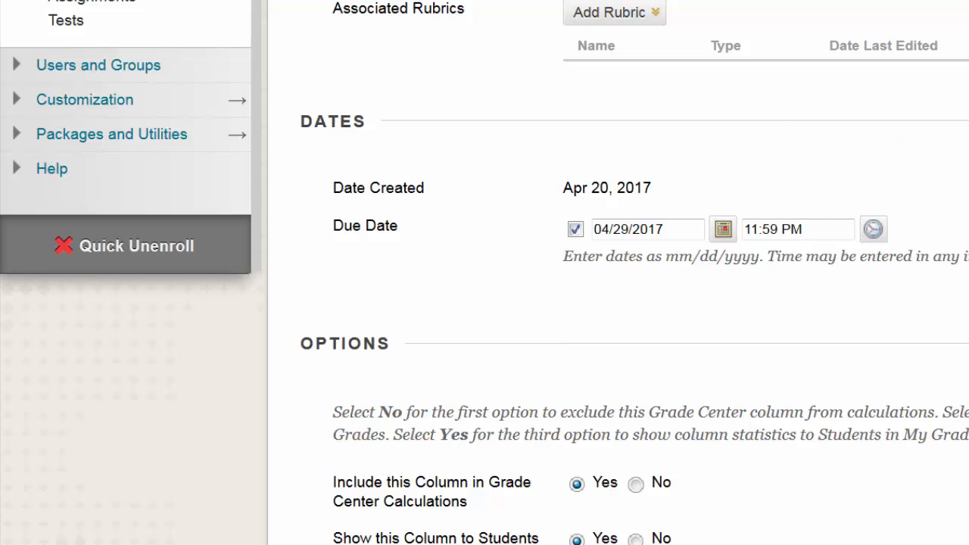
{"action": "scroll", "coordinate": [792, 227], "scroll_direction": "down", "scroll_amount": 3}
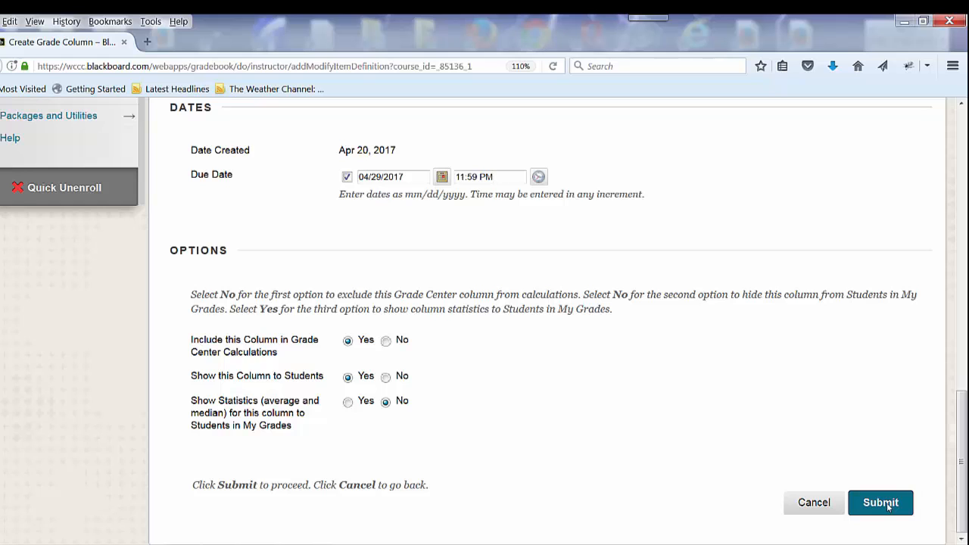
Step: Submit the new grade column and locate Assign 2 in the Full Grade Center grid
{"action": "left_click", "coordinate": [889, 506]}
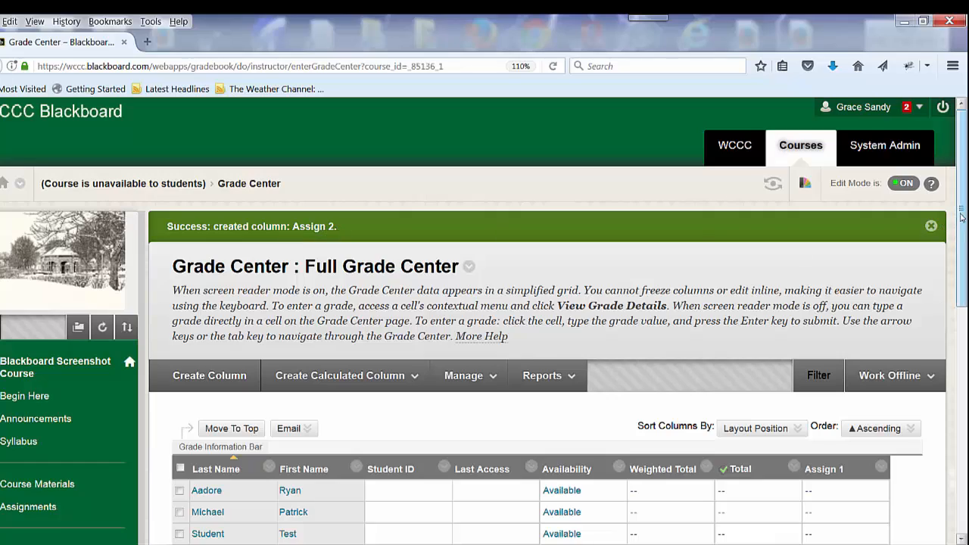
{"action": "scroll", "coordinate": [962, 217], "scroll_direction": "down", "scroll_amount": 3}
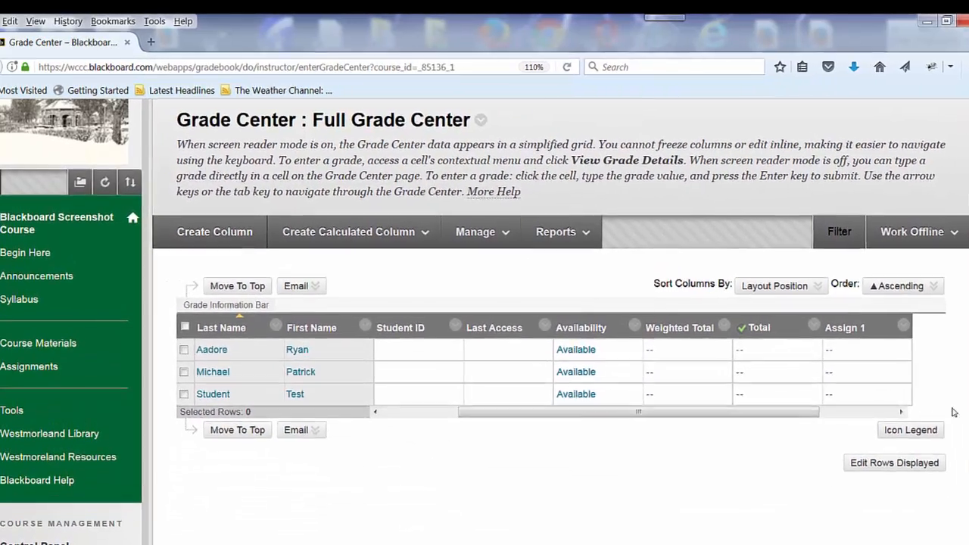
{"action": "left_click_drag", "start_coordinate": [640, 412], "coordinate": [795, 445]}
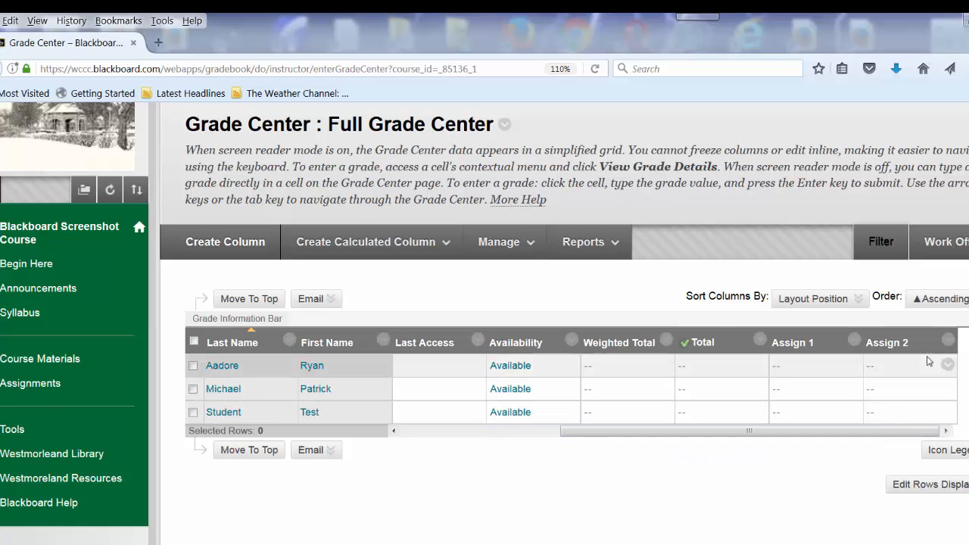
{"action": "mouse_move", "coordinate": [901, 347]}
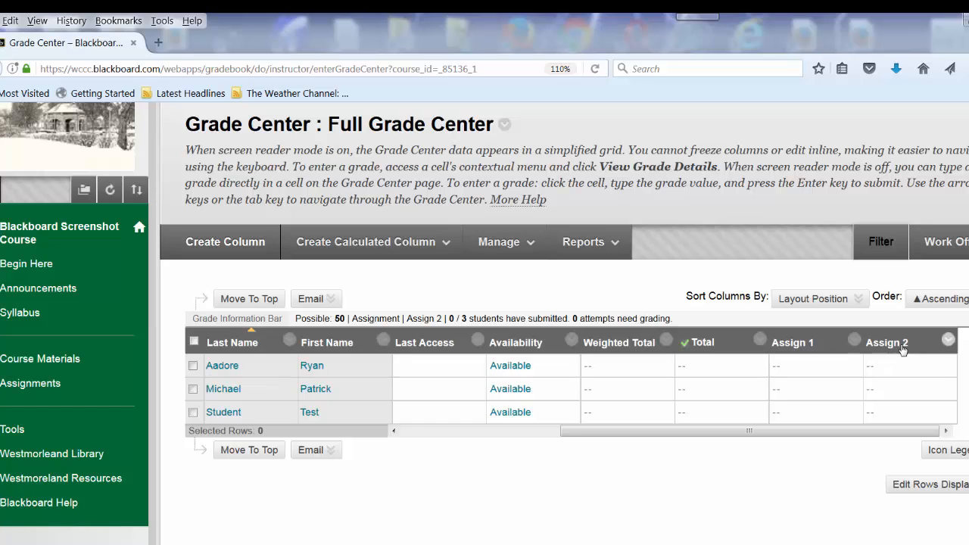
Step: Check the grade entry cells for each of the three students in the Assign 2 column without entering scores
{"action": "left_click", "coordinate": [880, 365]}
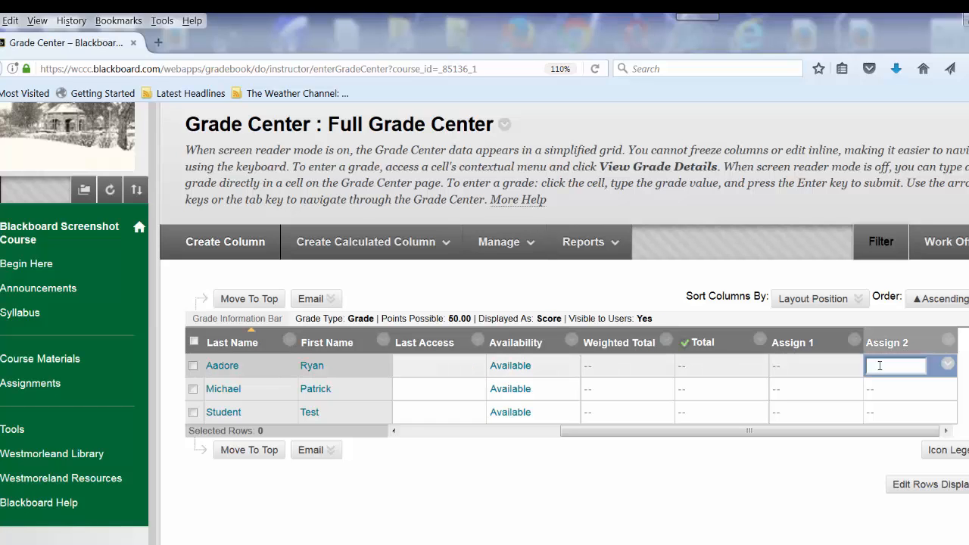
{"action": "left_click", "coordinate": [878, 391]}
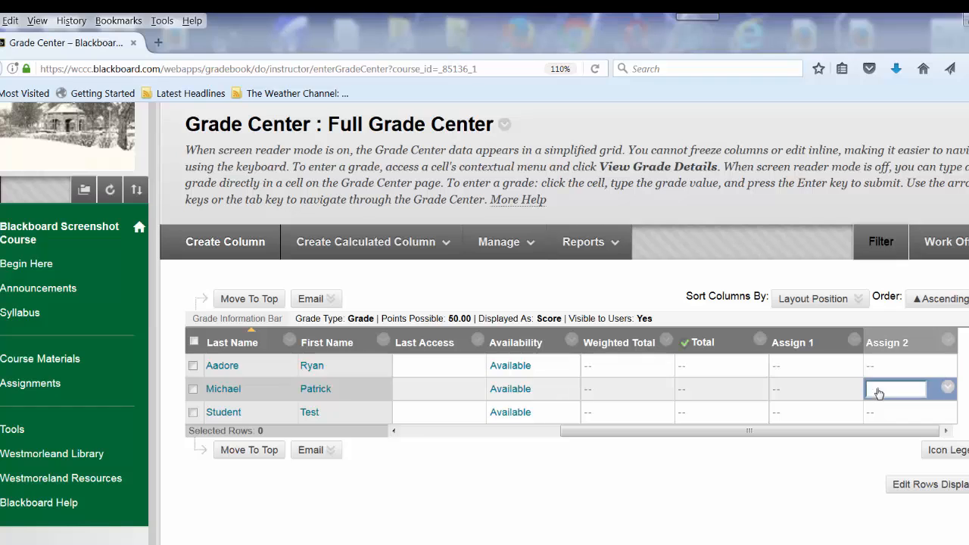
{"action": "left_click", "coordinate": [883, 413]}
{"action": "left_click", "coordinate": [882, 366]}
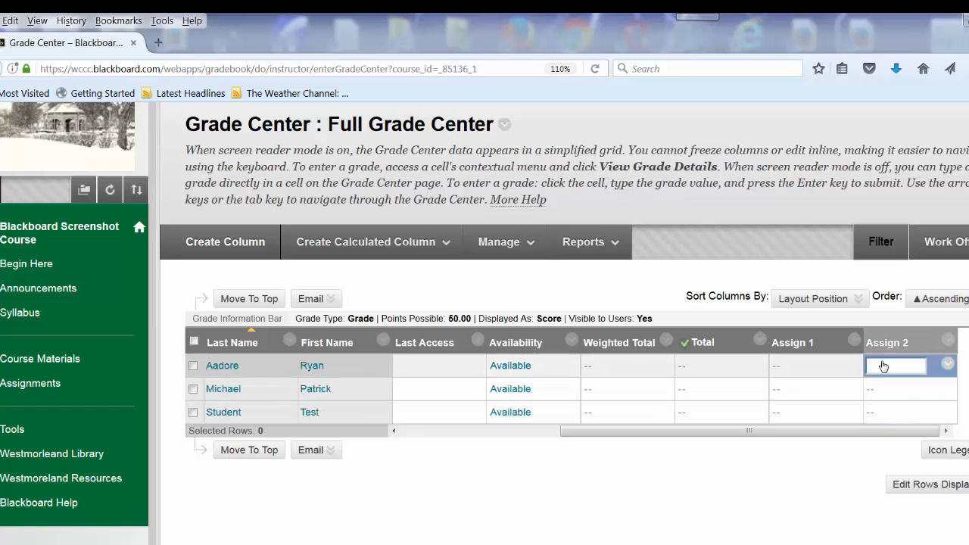
{"action": "left_click", "coordinate": [881, 390]}
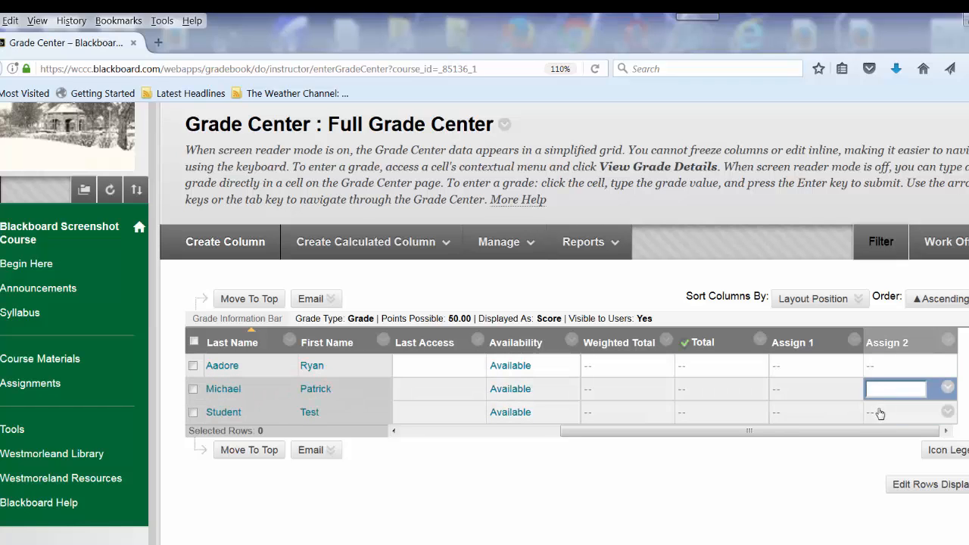
{"action": "left_click", "coordinate": [880, 410]}
{"action": "scroll", "coordinate": [560, 318], "scroll_direction": "down", "scroll_amount": 4}
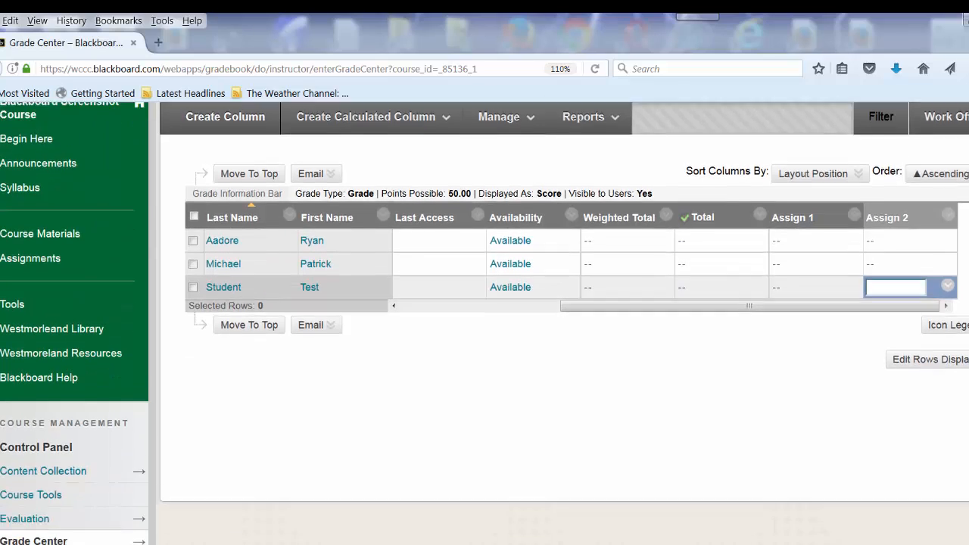
{"action": "scroll", "coordinate": [561, 318], "scroll_direction": "up", "scroll_amount": 3}
{"action": "scroll", "coordinate": [560, 318], "scroll_direction": "up", "scroll_amount": 3}
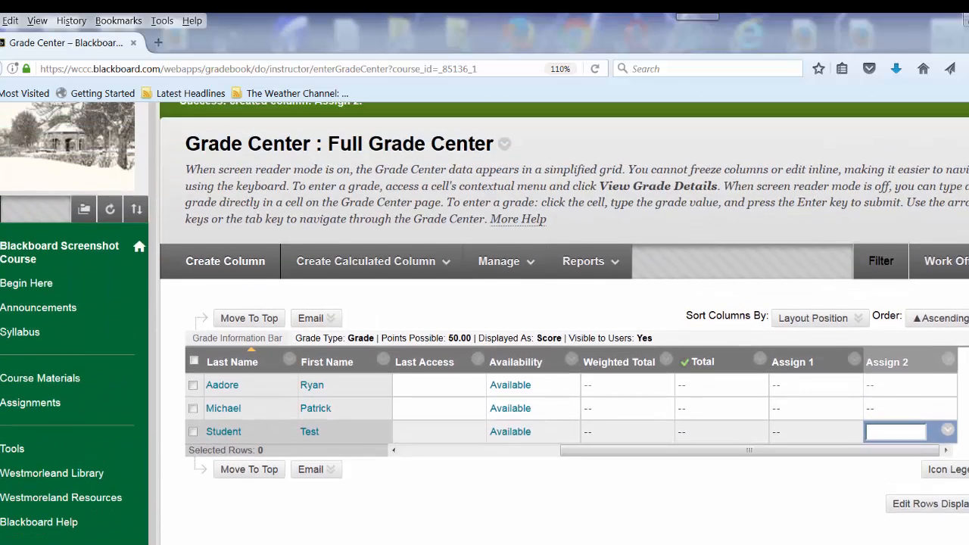